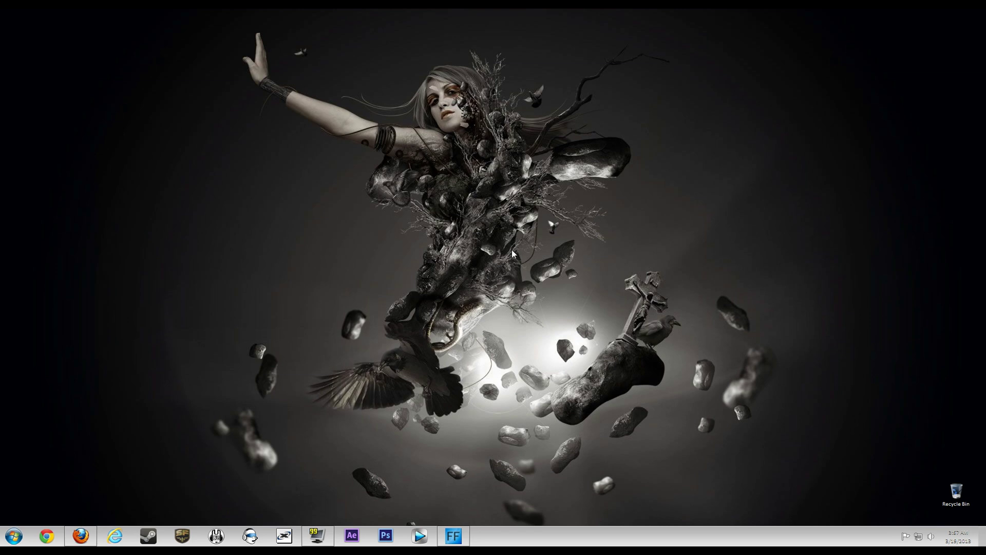
# Rearrange and resize the windows on the desktop.
pyautogui.moveTo(520, 266); pyautogui.dragTo(232, 65)
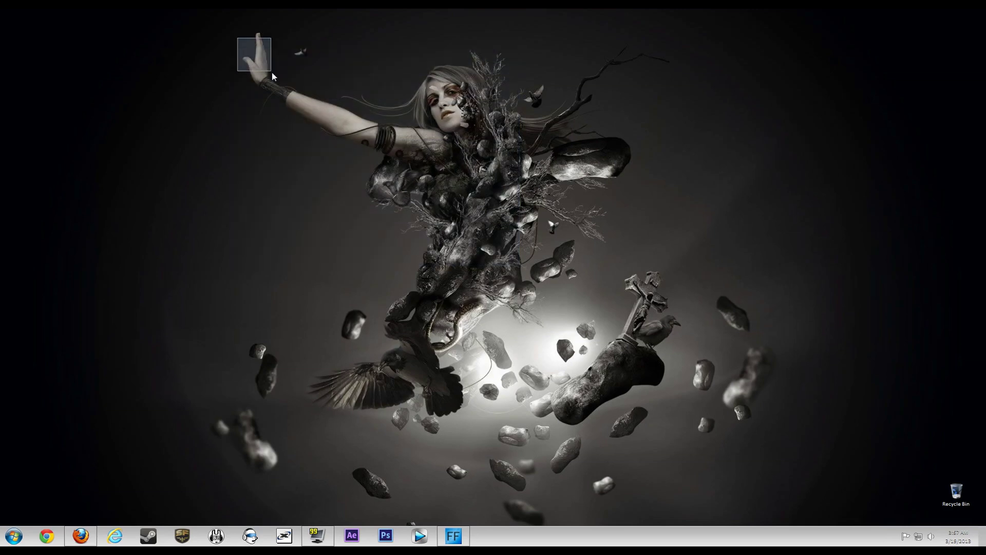
pyautogui.moveTo(238, 38)
pyautogui.mouseDown()
pyautogui.moveTo(742, 478)
pyautogui.moveTo(800, 517)
pyautogui.mouseUp()
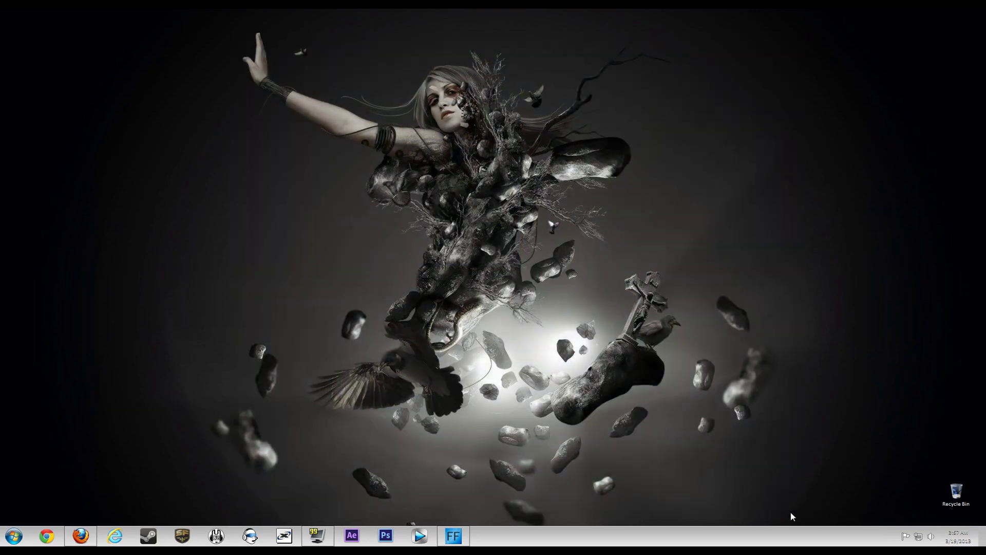
pyautogui.moveTo(793, 517); pyautogui.dragTo(426, 154)
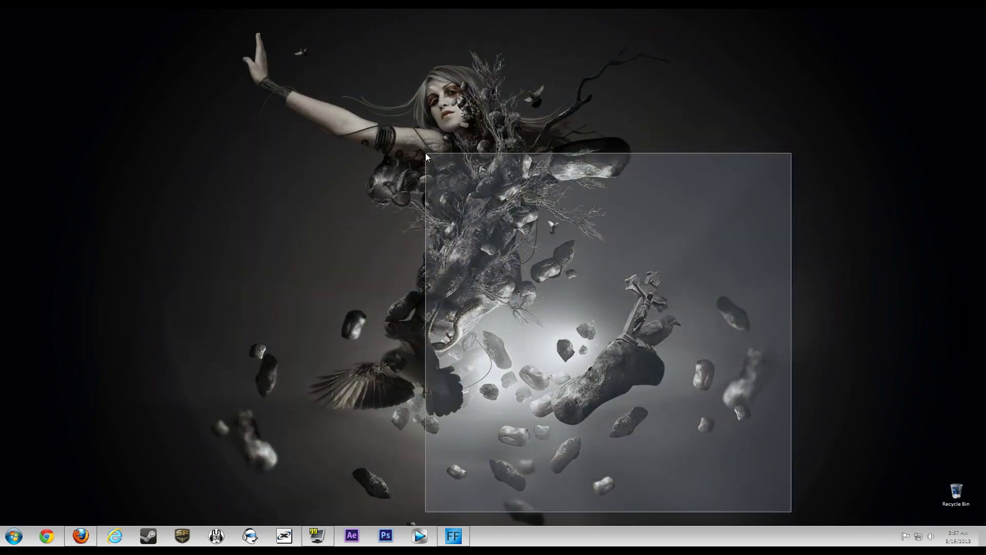
pyautogui.moveTo(290, 69)
pyautogui.mouseDown()
pyautogui.moveTo(643, 383)
pyautogui.moveTo(407, 203)
pyautogui.mouseUp()
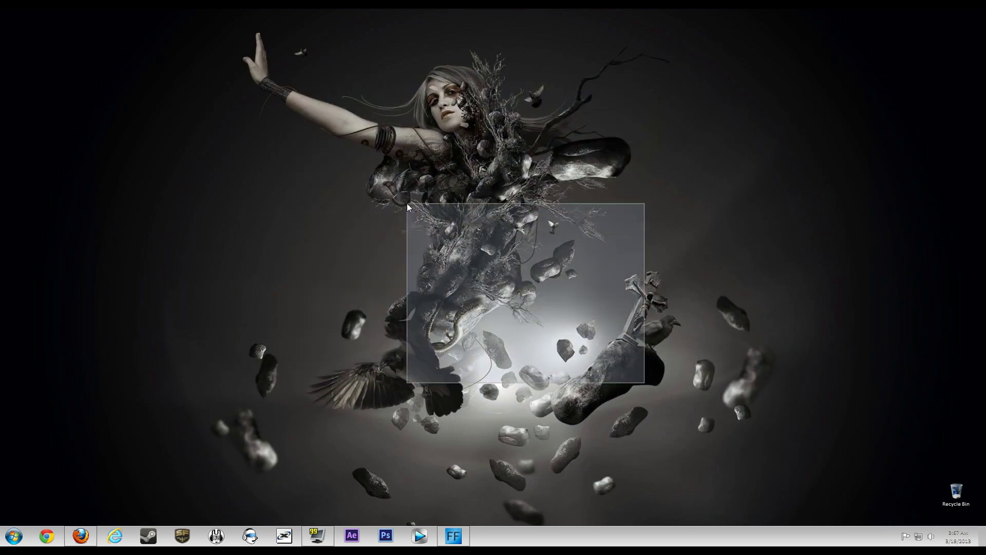
pyautogui.moveTo(182, 10)
pyautogui.mouseDown()
pyautogui.moveTo(412, 162)
pyautogui.moveTo(805, 527)
pyautogui.moveTo(792, 536)
pyautogui.mouseUp()
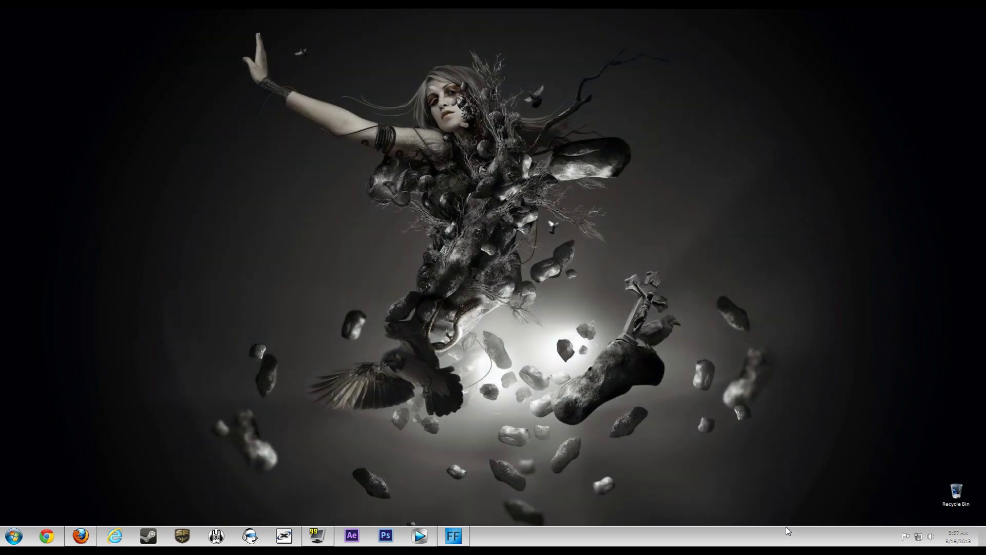
pyautogui.moveTo(748, 502); pyautogui.dragTo(201, 44)
pyautogui.moveTo(262, 46); pyautogui.dragTo(711, 460)
# Download and save MarkC_Windows_8+7_MouseFix.zip from GameFront, then open it in WinRAR.
pyautogui.click(82, 534)
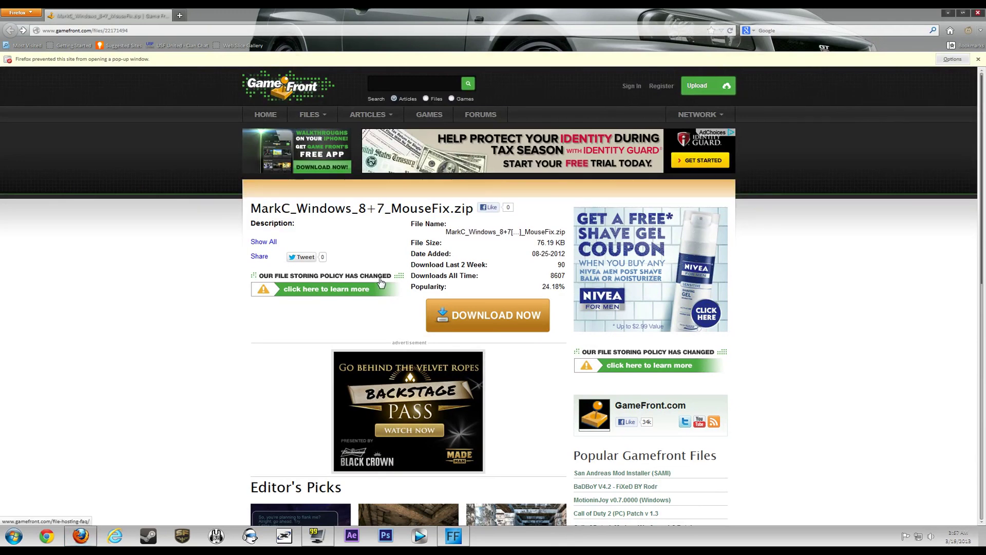
pyautogui.click(482, 317)
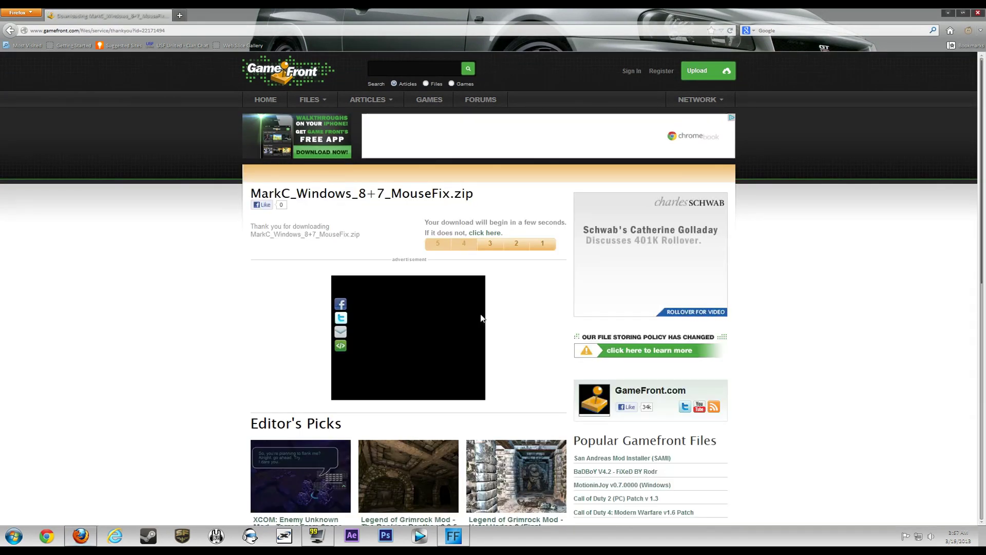
pyautogui.click(483, 235)
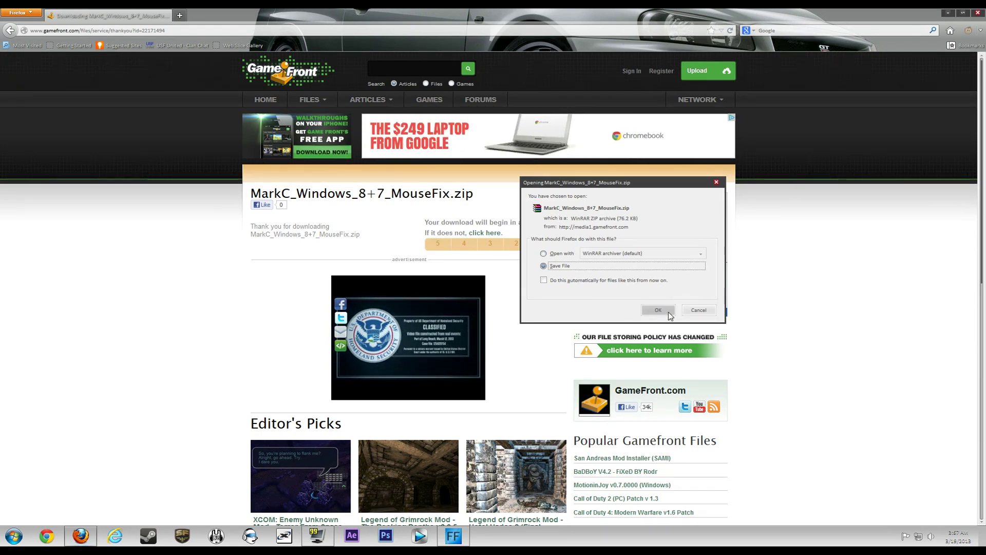
pyautogui.click(698, 311)
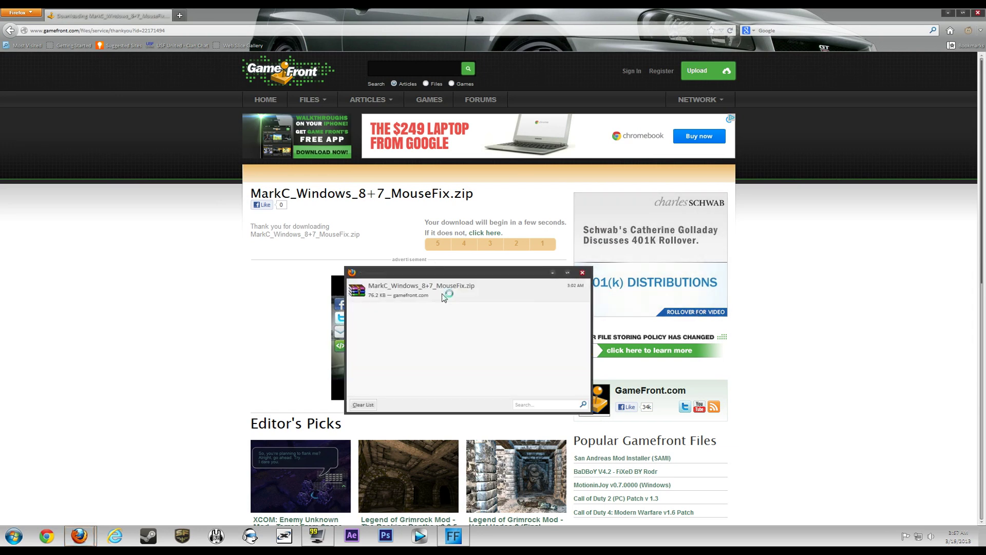
pyautogui.doubleClick(463, 289)
# Reposition the archive window and dismiss the WinRAR license reminder.
pyautogui.moveTo(394, 127); pyautogui.dragTo(510, 113)
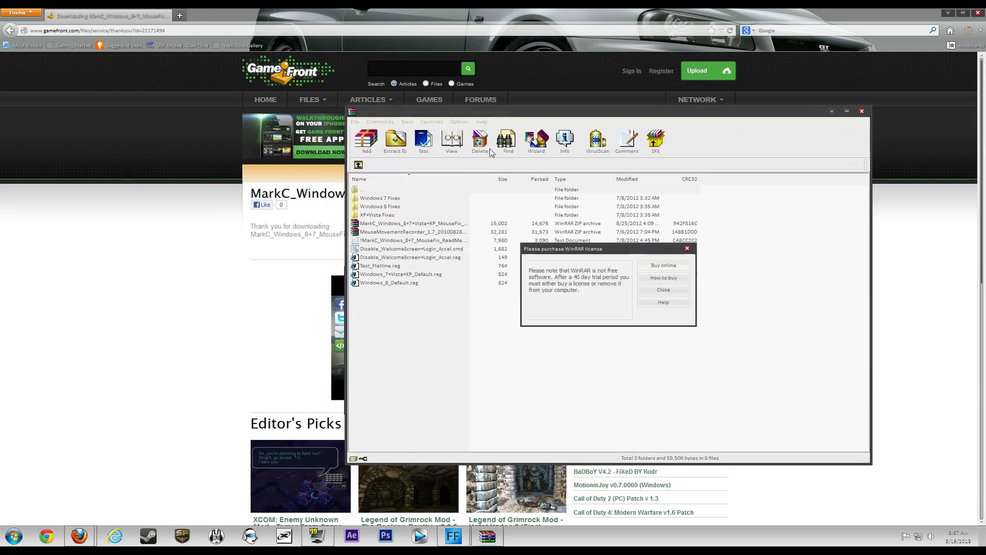
pyautogui.click(662, 293)
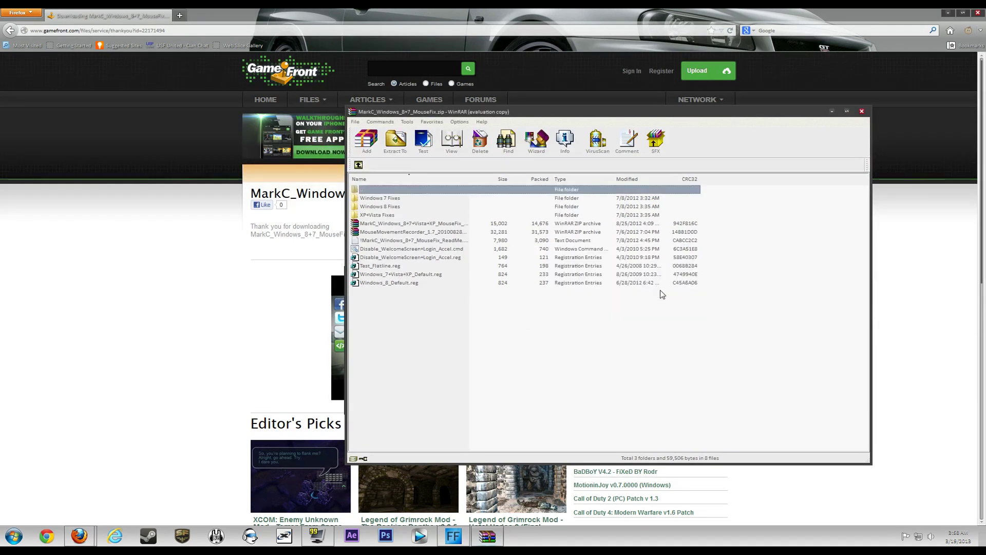
pyautogui.click(402, 201)
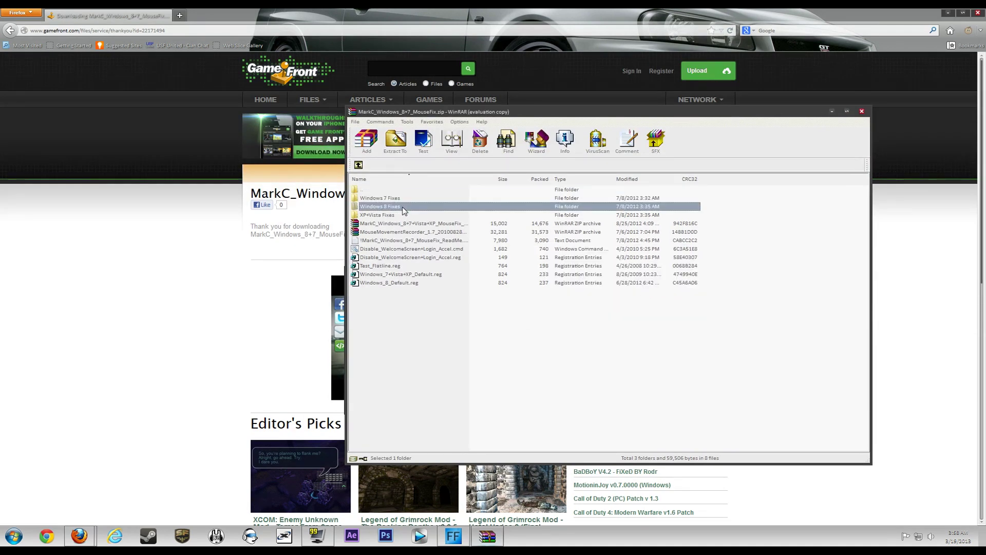
# Open the Windows 7 Fixes folder and select the 100% text-size registry file.
pyautogui.click(402, 198)
pyautogui.click(387, 215)
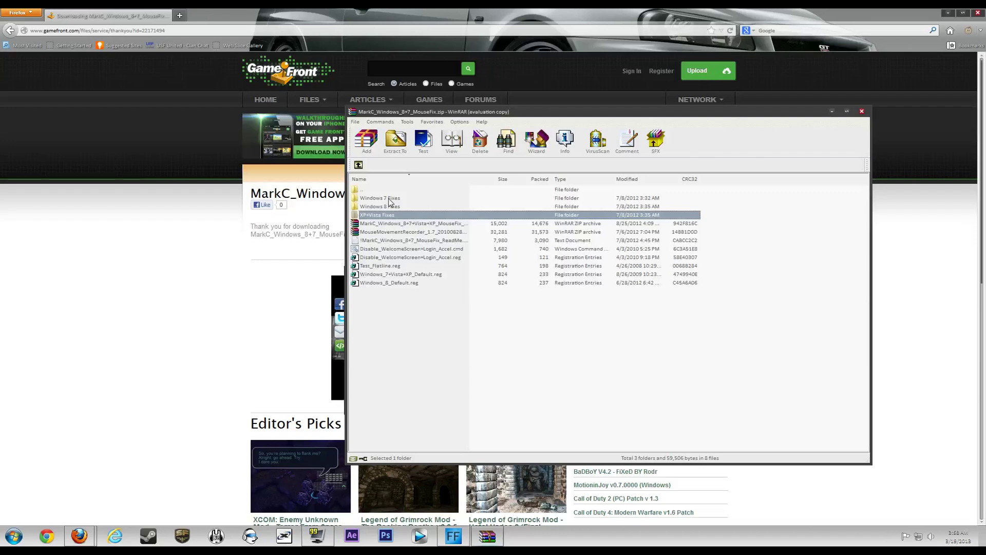
pyautogui.click(380, 198)
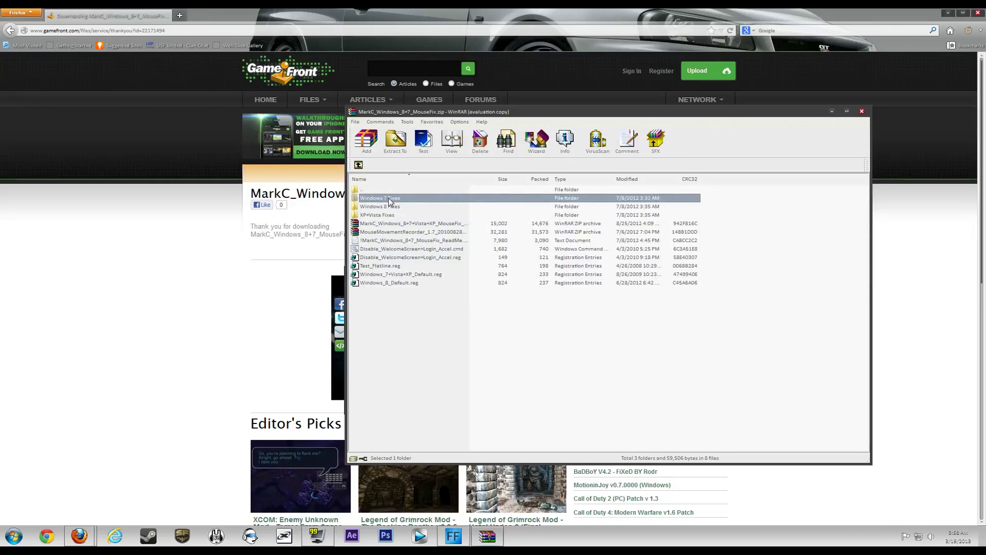
pyautogui.doubleClick(390, 199)
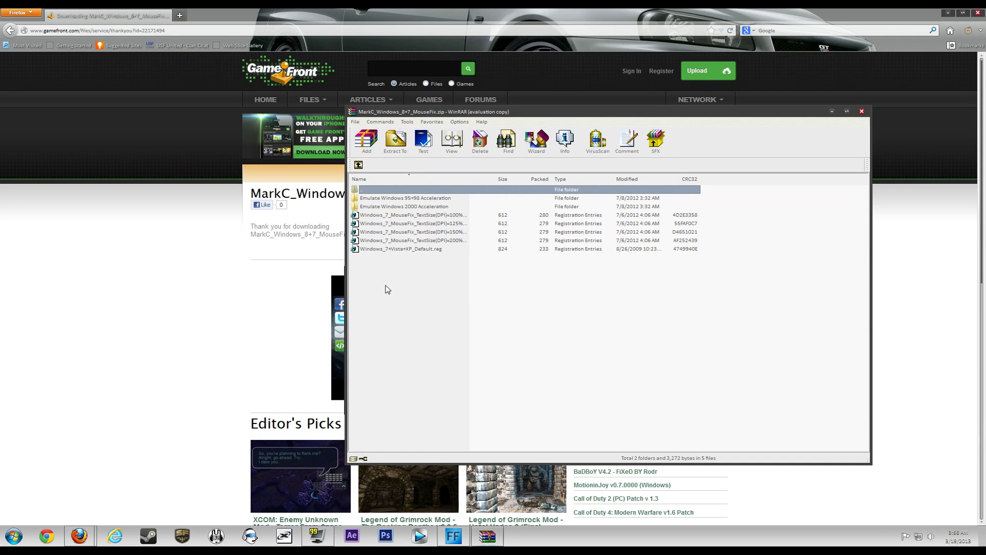
pyautogui.click(407, 214)
pyautogui.click(12, 535)
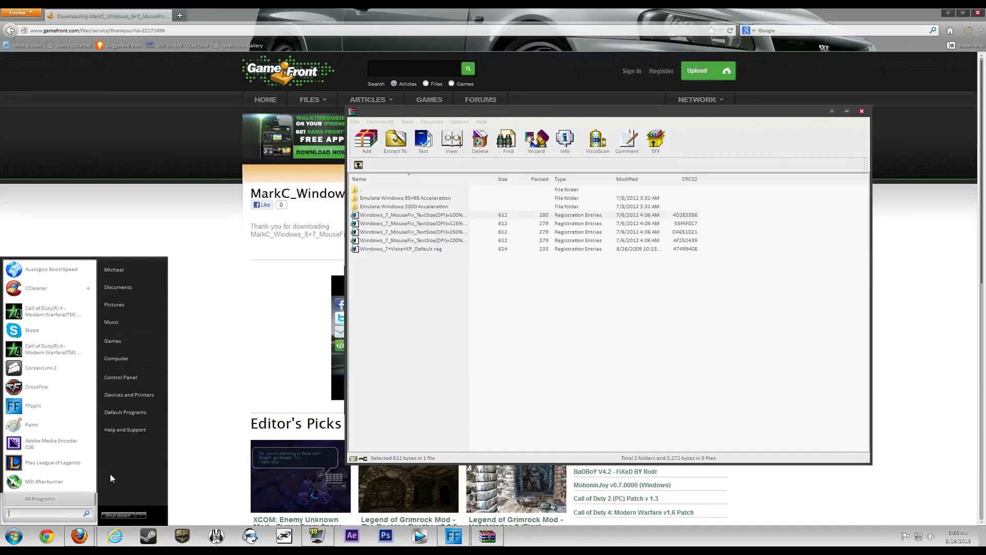
pyautogui.write('dpi')
pyautogui.press('Return')
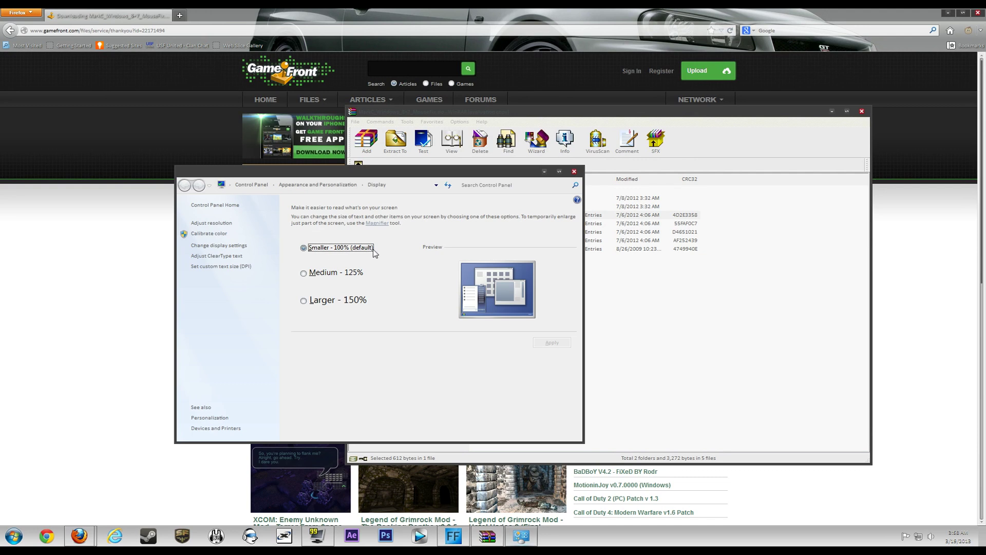
pyautogui.click(574, 171)
pyautogui.click(419, 215)
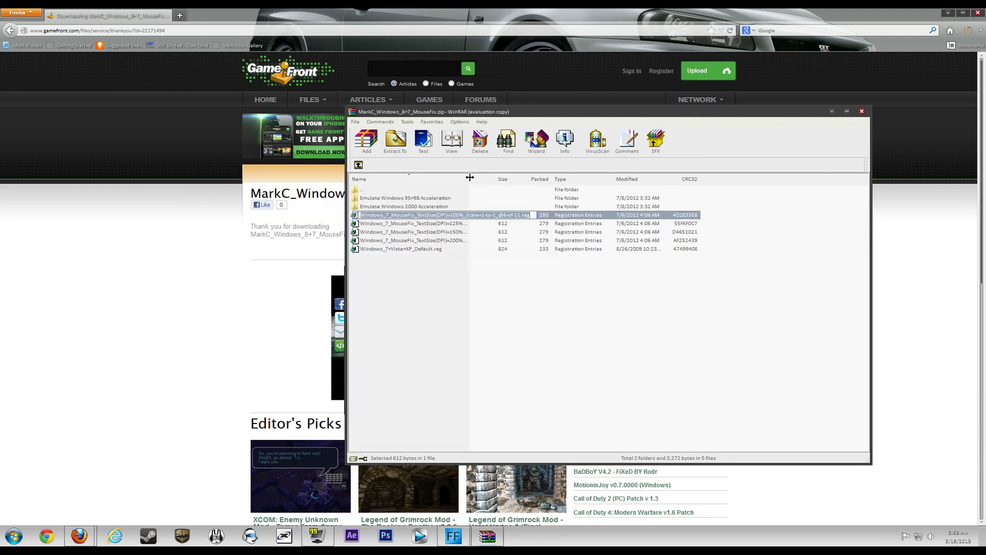
# Widen the Name column and open the TextSize(DPI)=100% registry file.
pyautogui.moveTo(470, 179); pyautogui.dragTo(569, 178)
pyautogui.click(410, 216)
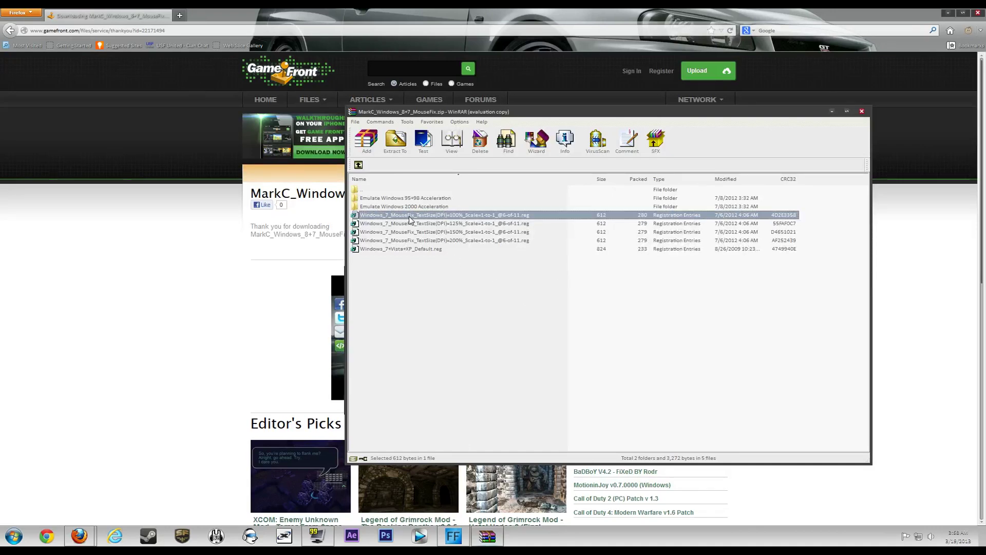
pyautogui.click(393, 278)
pyautogui.click(438, 215)
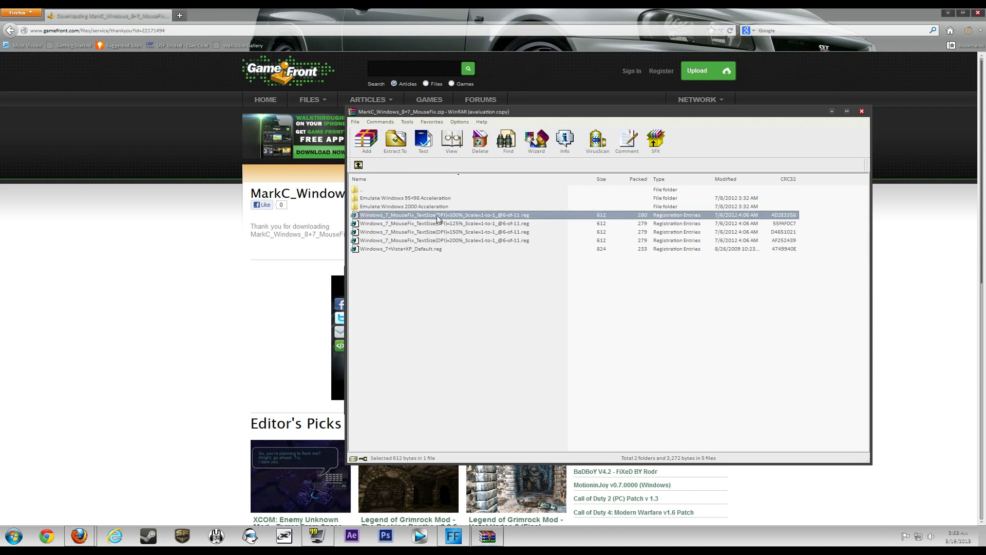
pyautogui.doubleClick(438, 215)
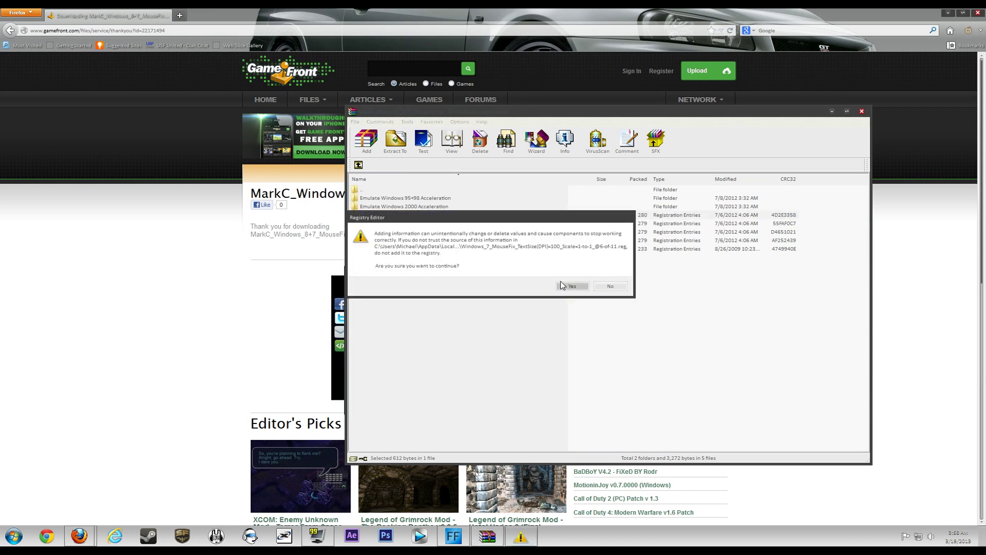
# Confirm adding the file to the registry, return to the top folder, and close WinRAR.
pyautogui.click(571, 286)
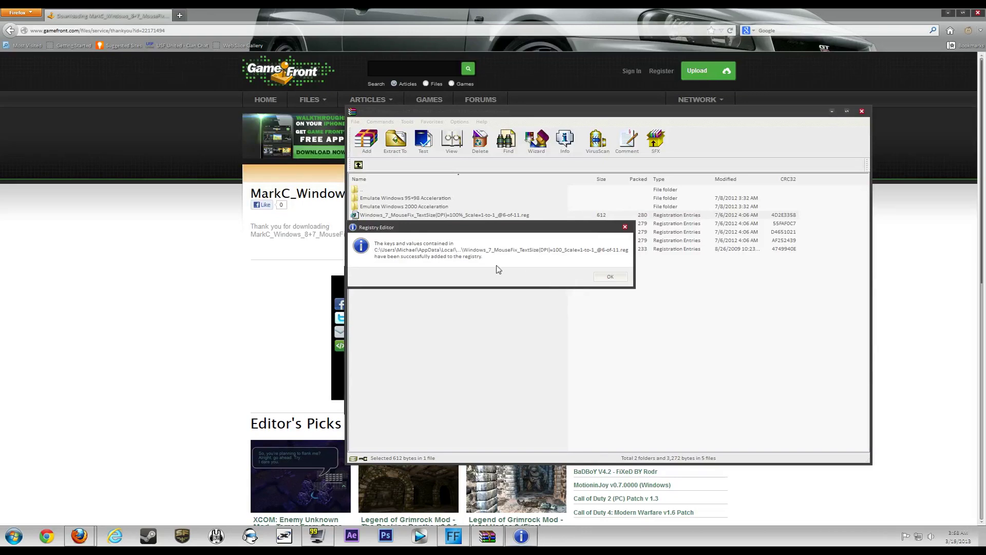
pyautogui.click(610, 276)
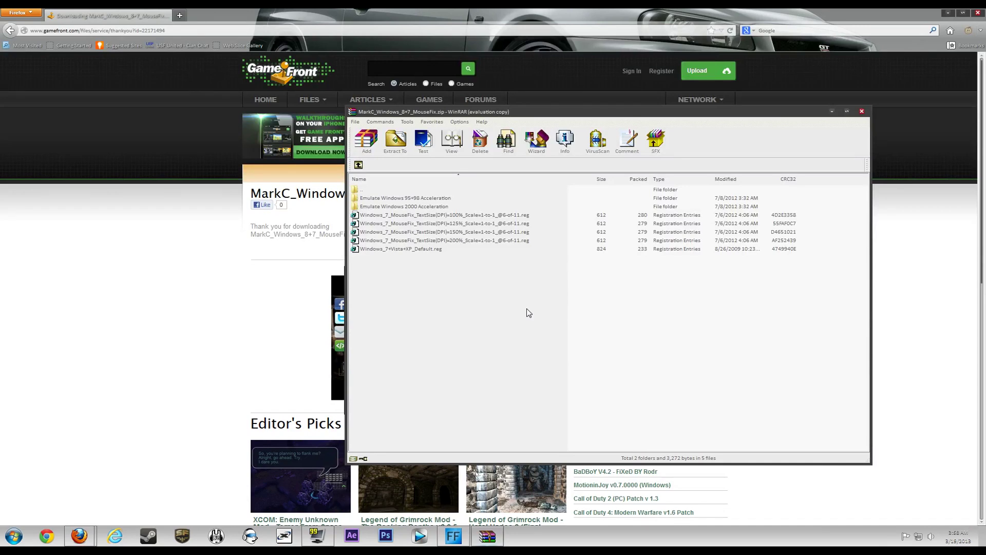
pyautogui.click(358, 165)
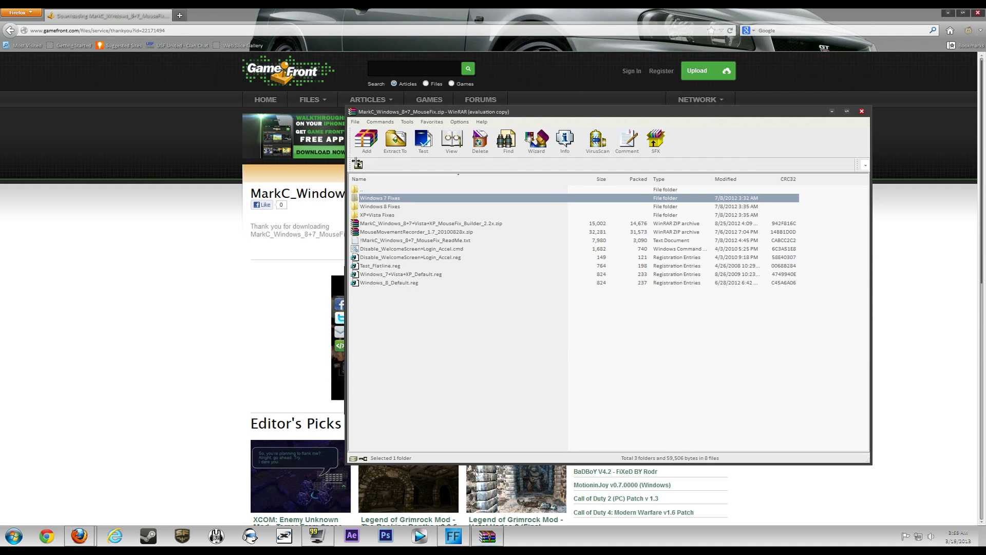
pyautogui.click(863, 113)
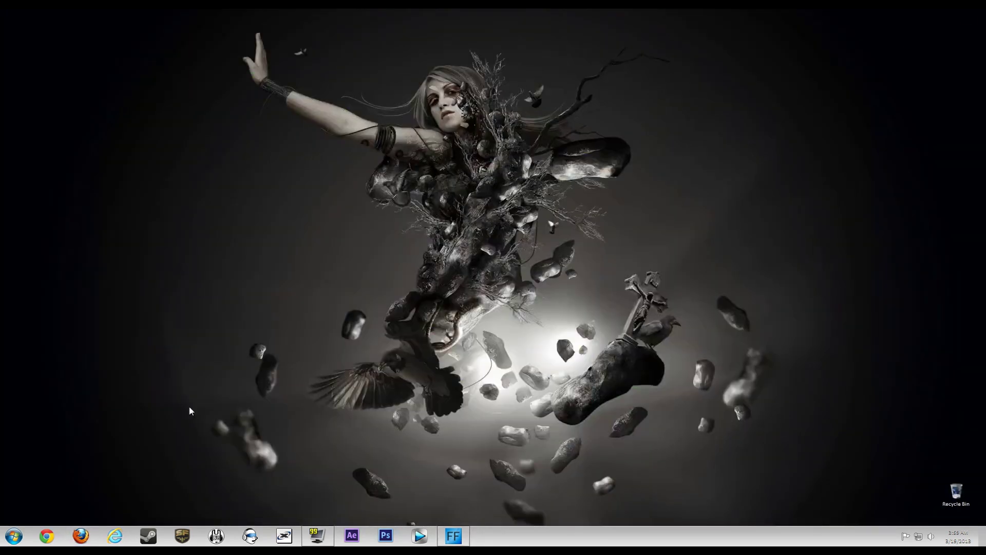
# Reopen MarkC_Windows_8+7_MouseFix.zip from Downloads and dismiss the license reminder.
pyautogui.click(13, 535)
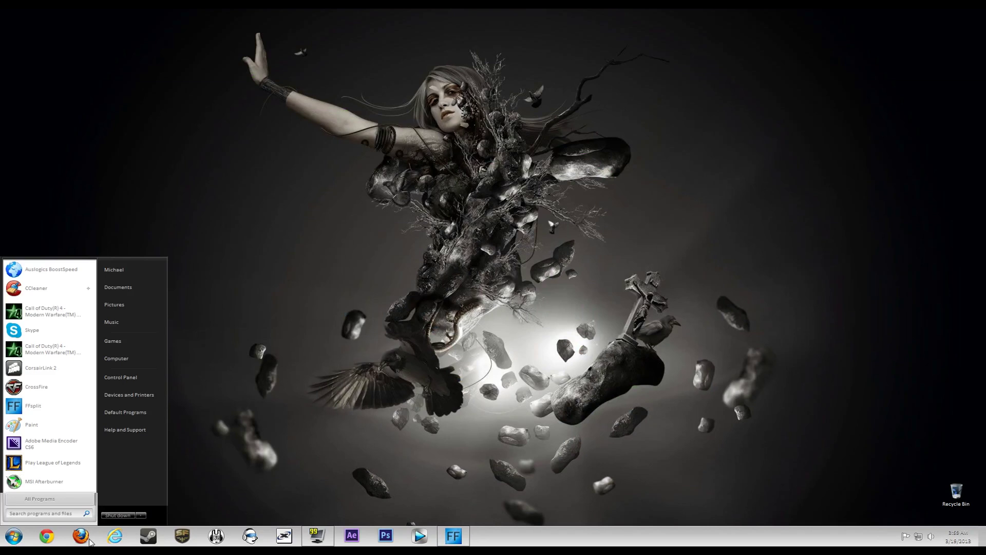
pyautogui.click(116, 359)
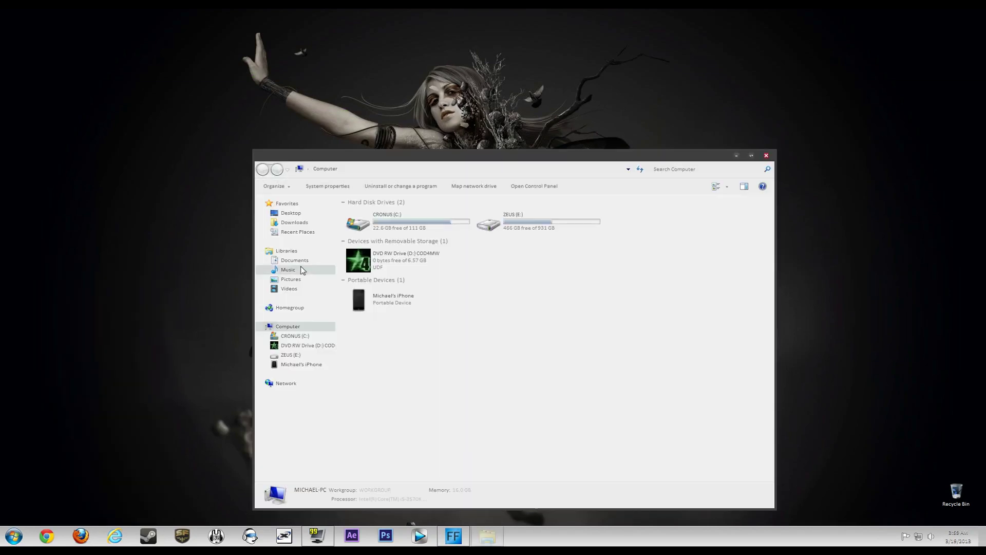
pyautogui.click(293, 222)
pyautogui.doubleClick(616, 228)
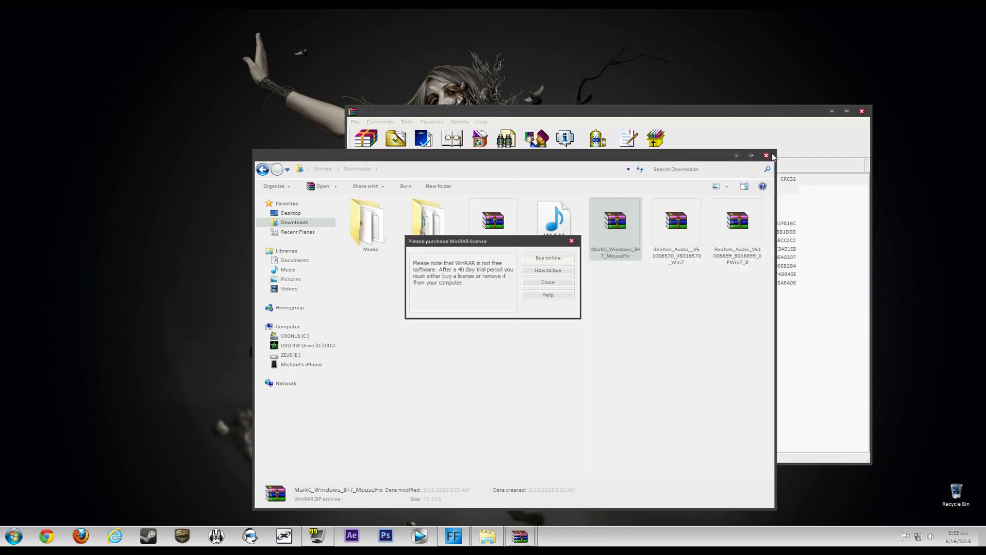
pyautogui.click(773, 156)
pyautogui.click(547, 282)
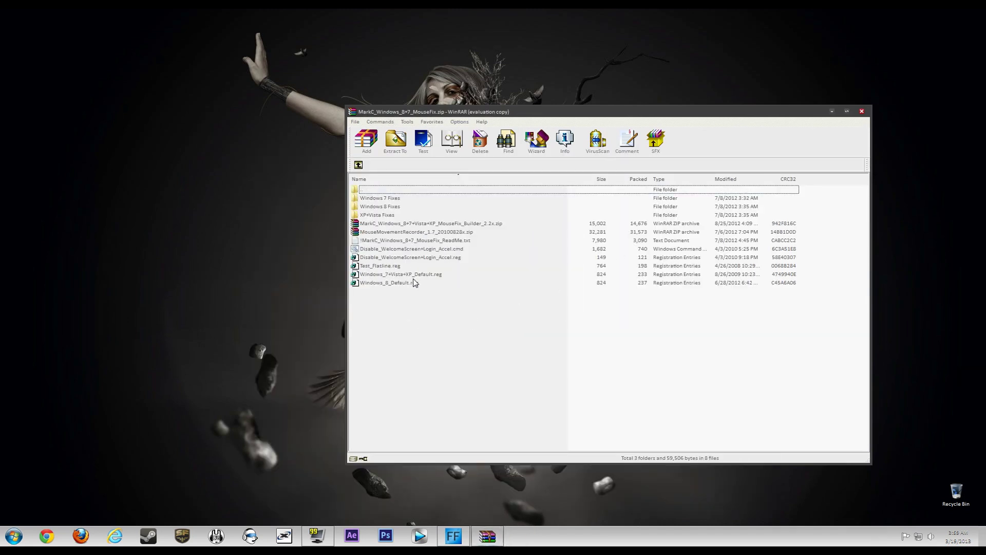
# Open Windows_7+Vista+XP_Default.reg, then cancel the merge with Esc.
pyautogui.click(413, 284)
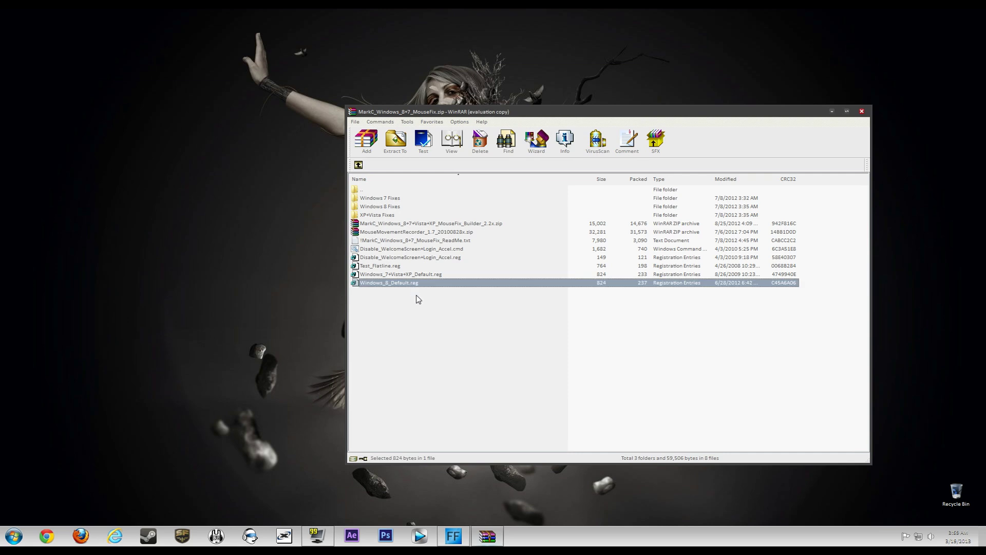
pyautogui.click(417, 274)
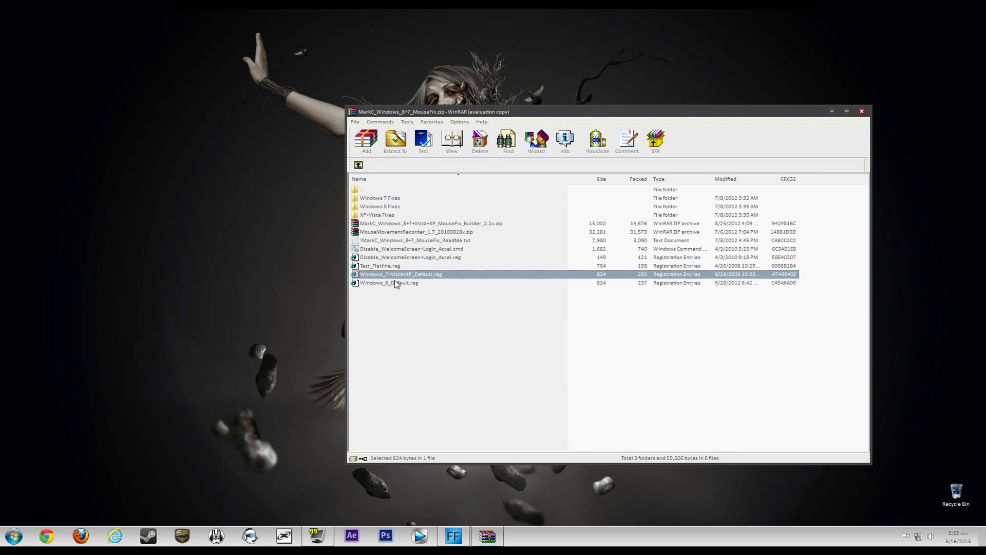
pyautogui.doubleClick(411, 277)
pyautogui.press('Escape')
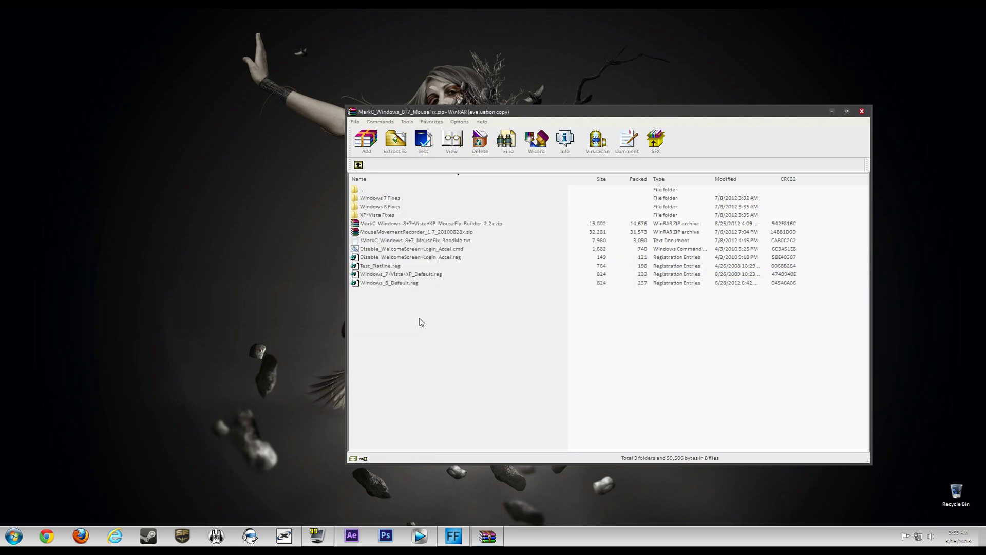